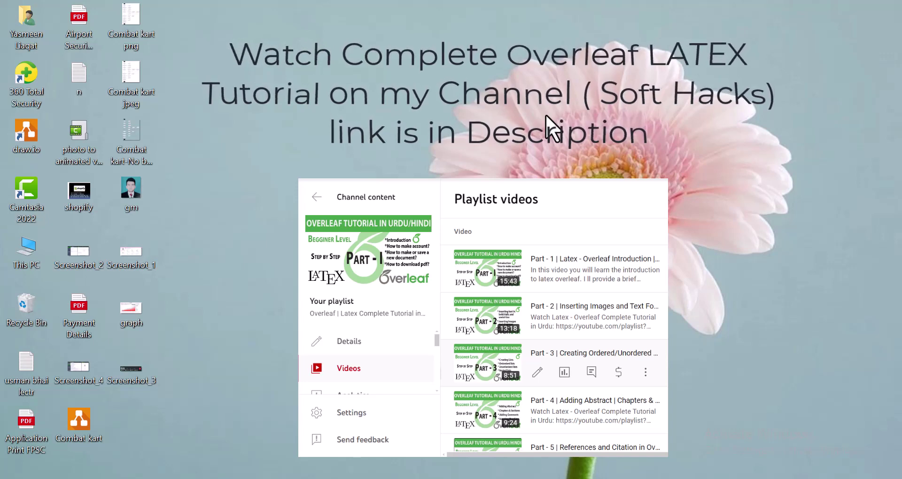
- Bring up Chrome and go to overleaf.com in the new tab
left_click(541, 470)
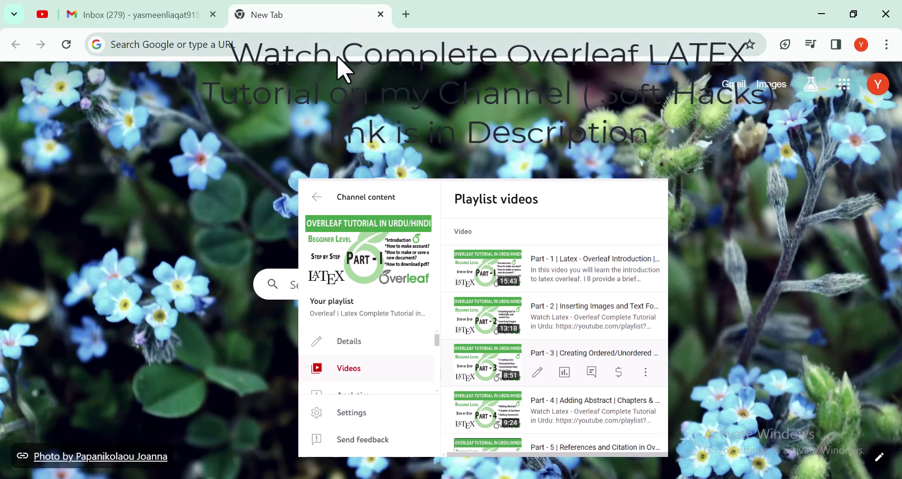
left_click(298, 46)
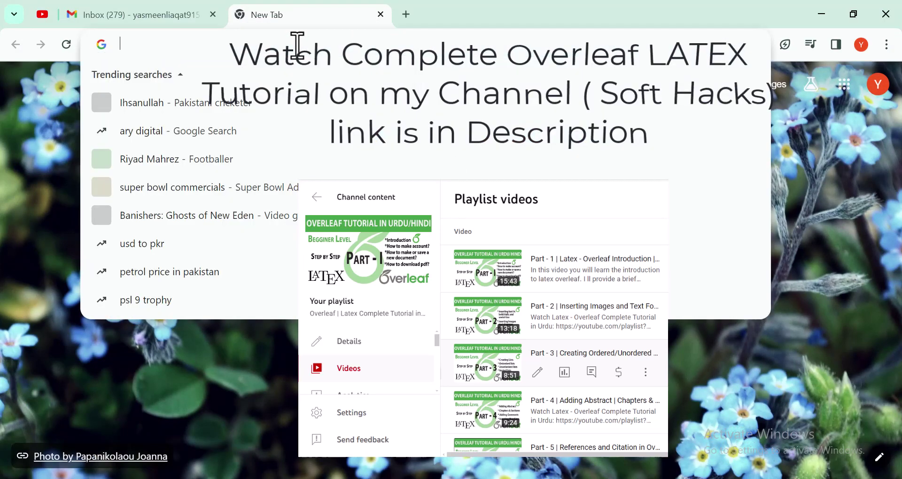
type("over")
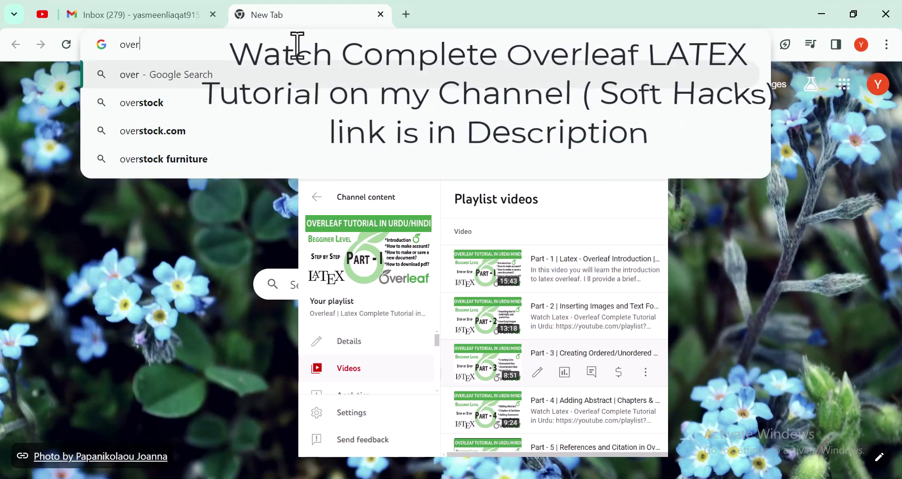
type("leaf")
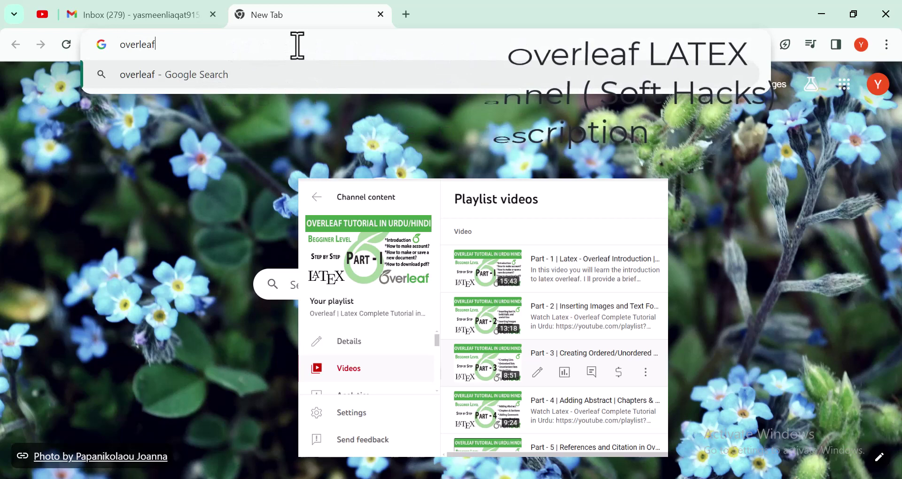
type(".com")
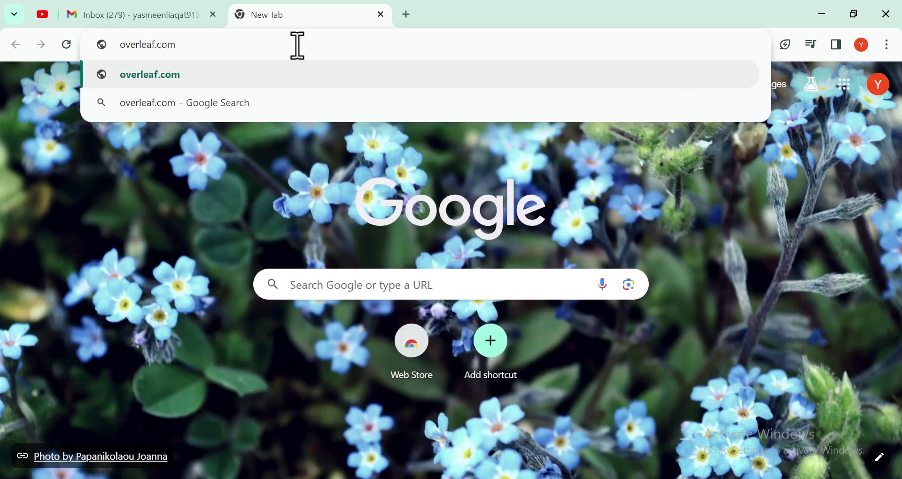
key("Return")
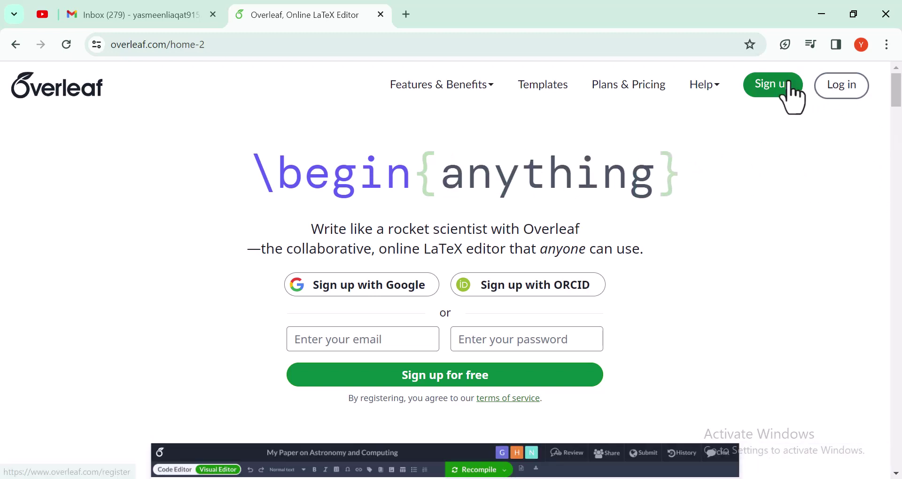
left_click(775, 87)
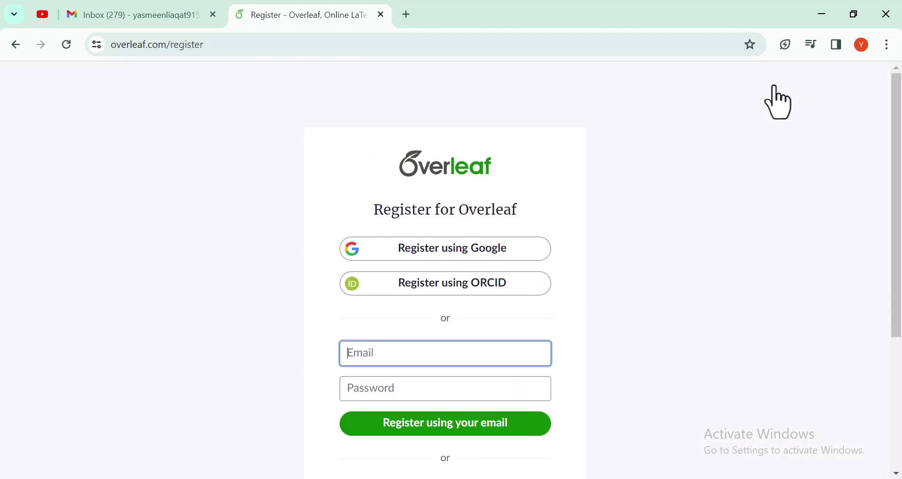
mouse_move(898, 177)
left_mouse_down()
mouse_move(899, 261)
mouse_move(899, 222)
left_mouse_up()
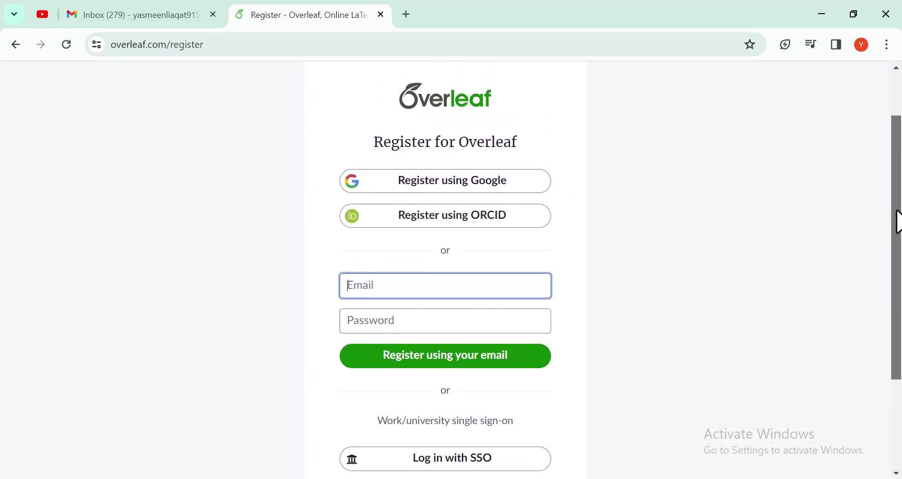
left_click(448, 288)
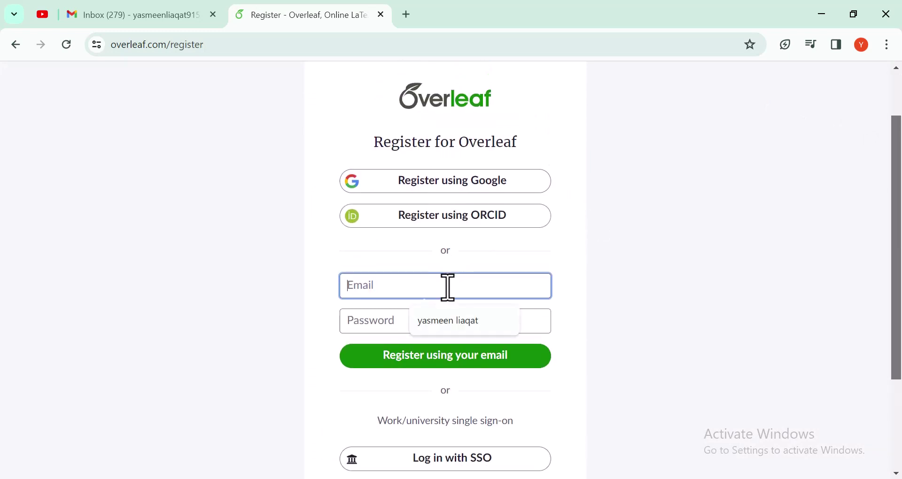
type("yas")
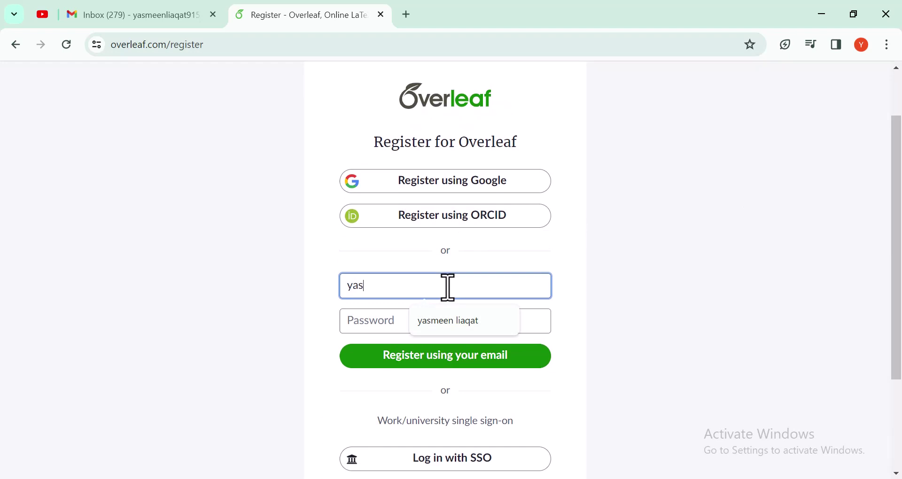
key("BackSpace")
key("BackSpace")
key("BackSpace")
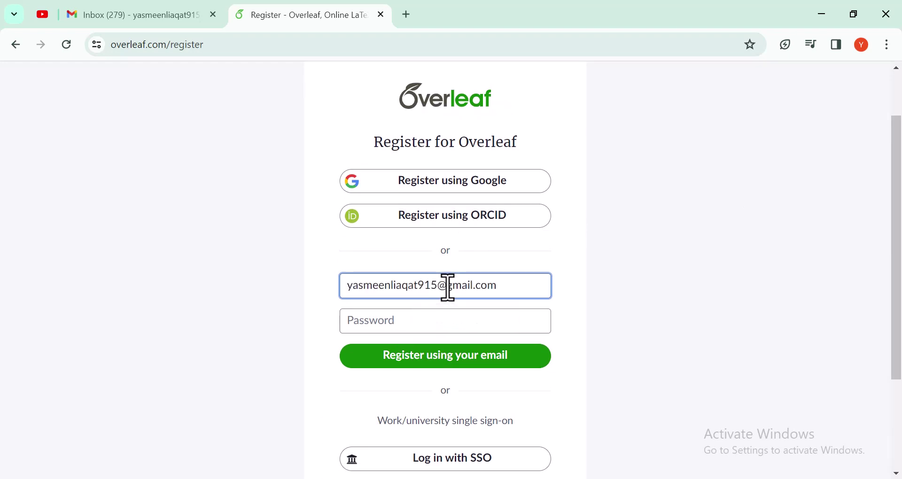
left_click(424, 321)
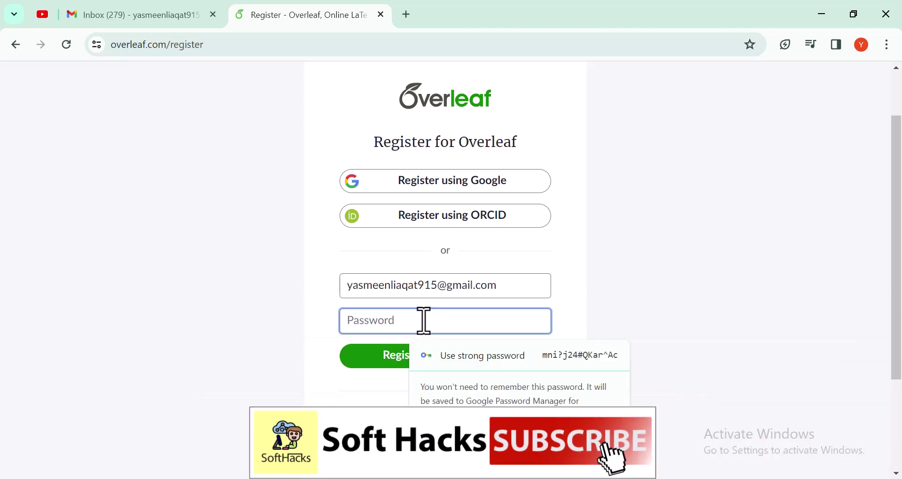
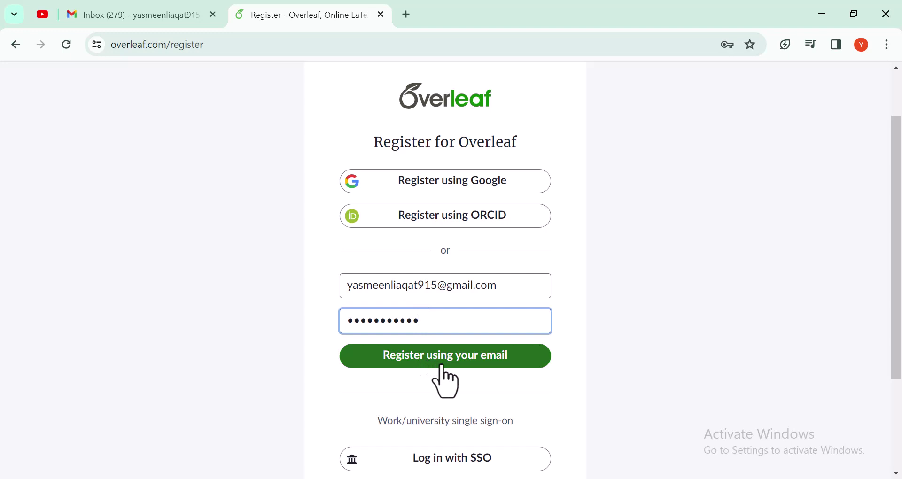
- Register with the email and save the new password in Chrome
left_click(459, 361)
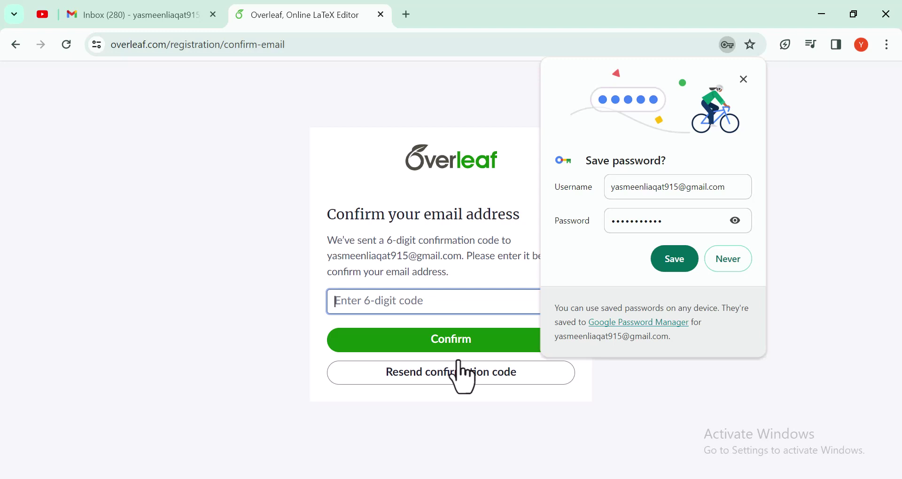
left_click(685, 257)
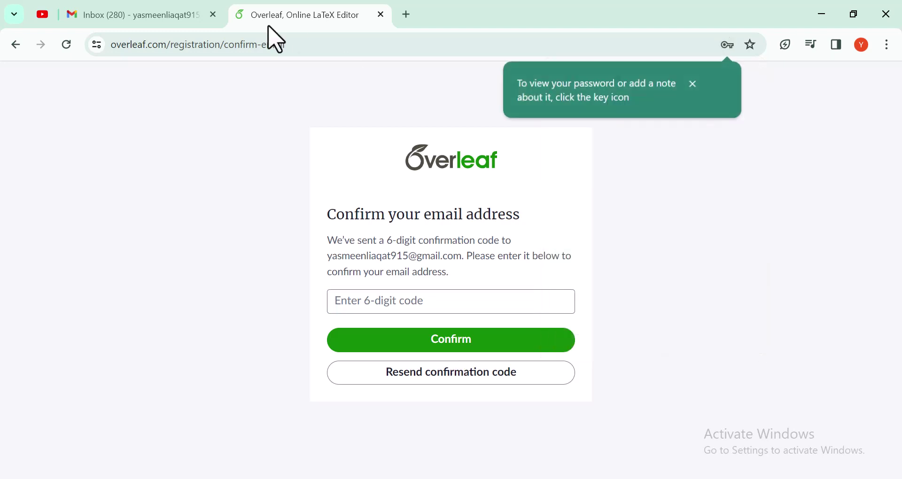
left_click(174, 14)
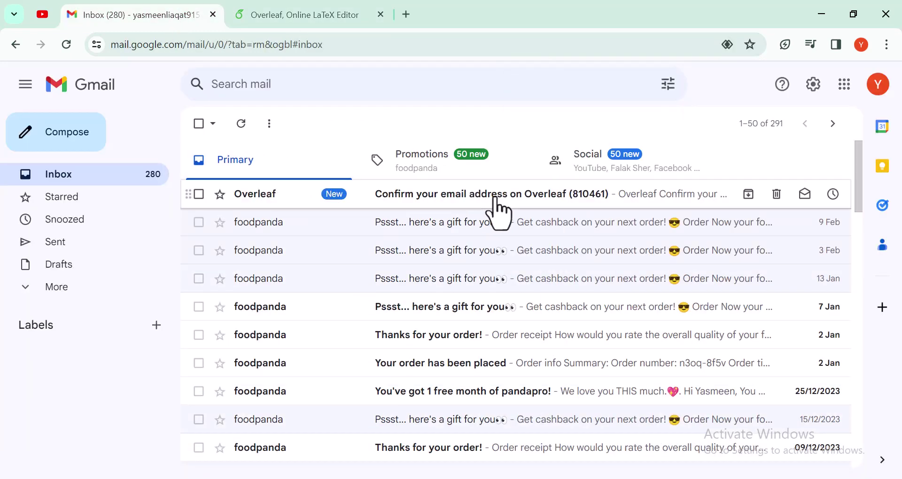
left_click(496, 200)
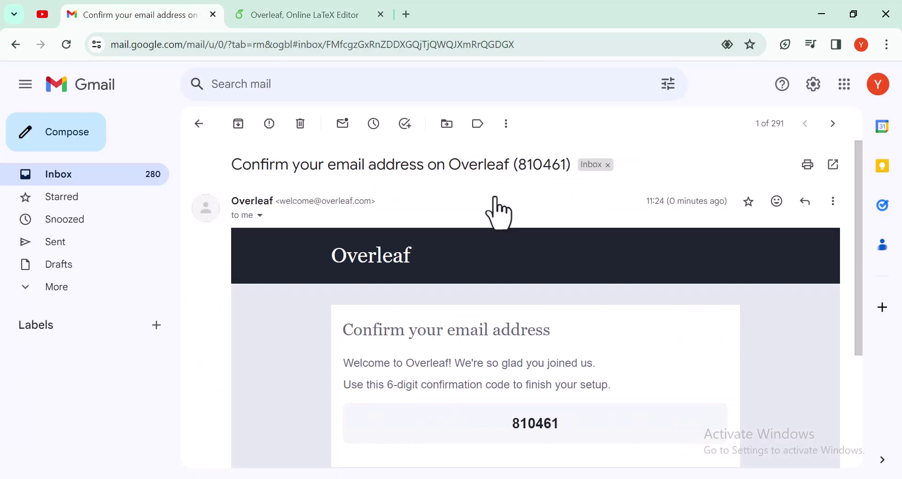
mouse_move(520, 423)
left_mouse_down()
mouse_move(560, 424)
mouse_move(516, 428)
left_mouse_up()
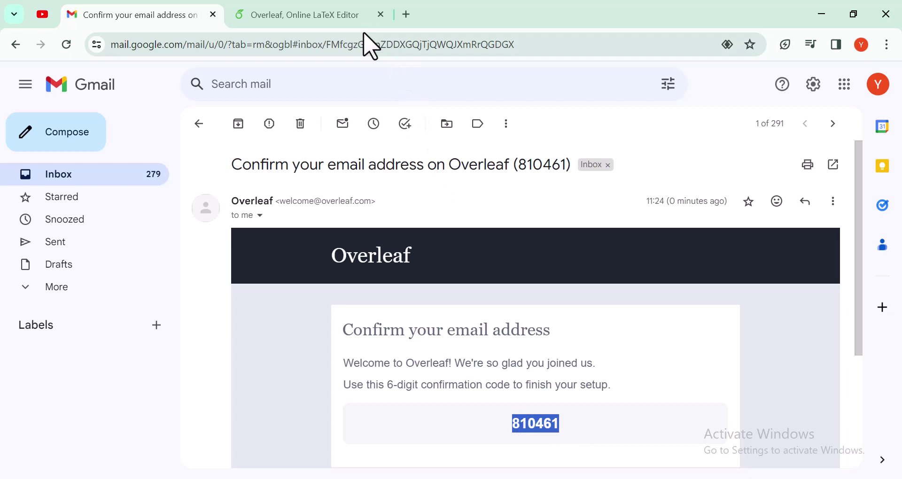
left_click(364, 19)
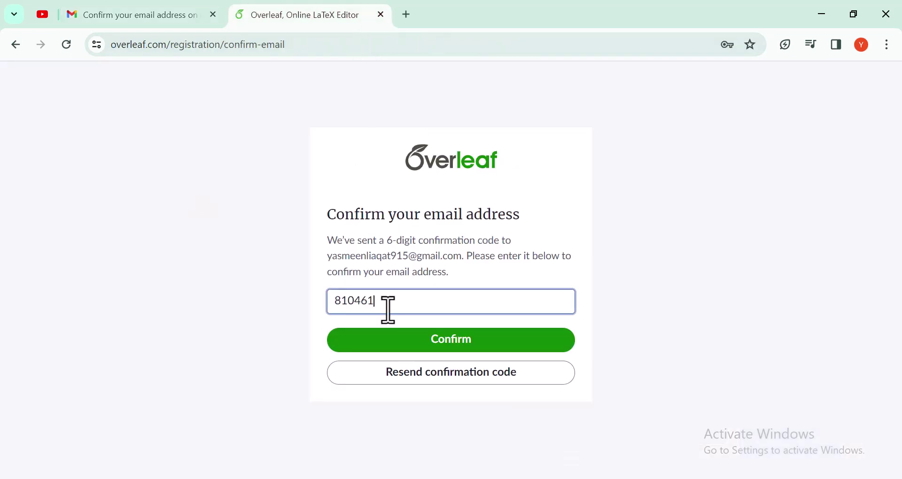
- Confirm the email code and continue past the 'Let's get you set up' page
left_click(435, 340)
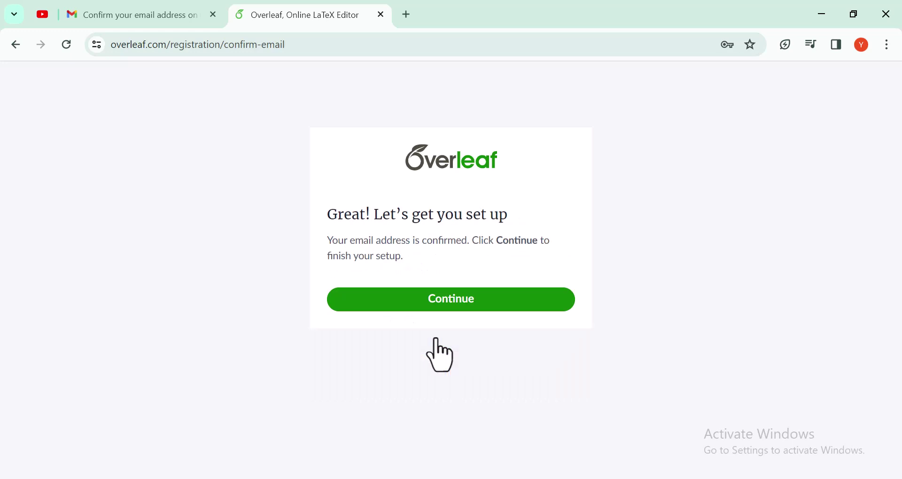
left_click(452, 305)
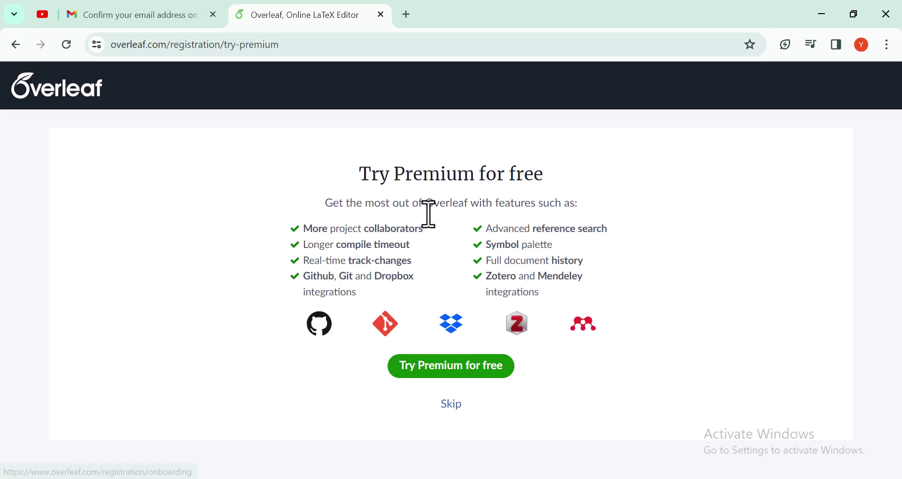
- Skip the Premium trial and enter the name 'So Hacks'
left_click(457, 408)
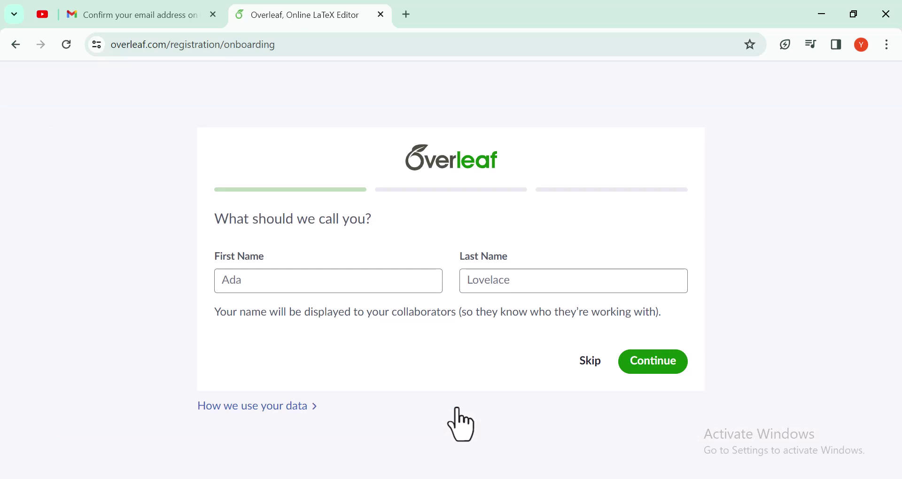
left_click(399, 283)
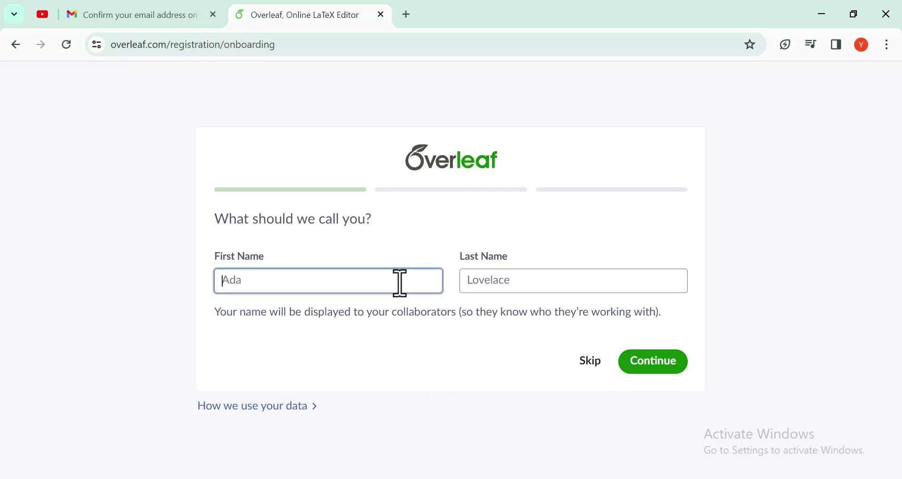
type("Soft")
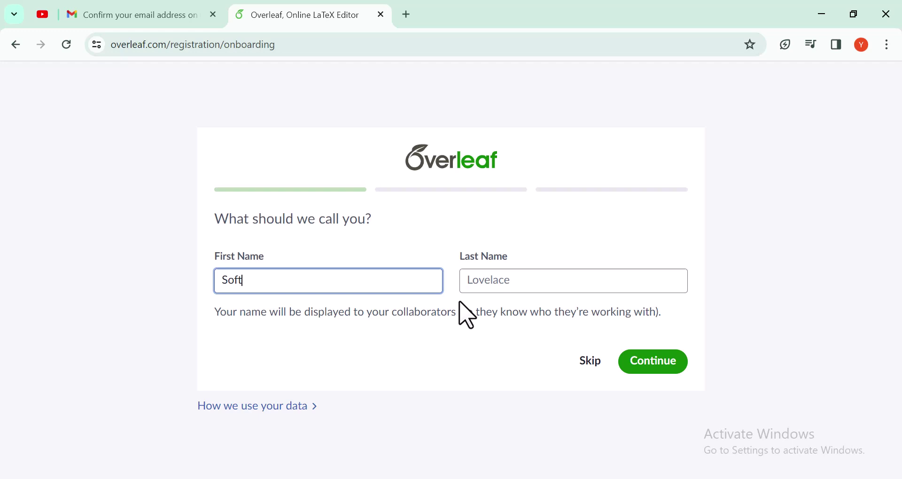
left_click(485, 282)
type("Hacks")
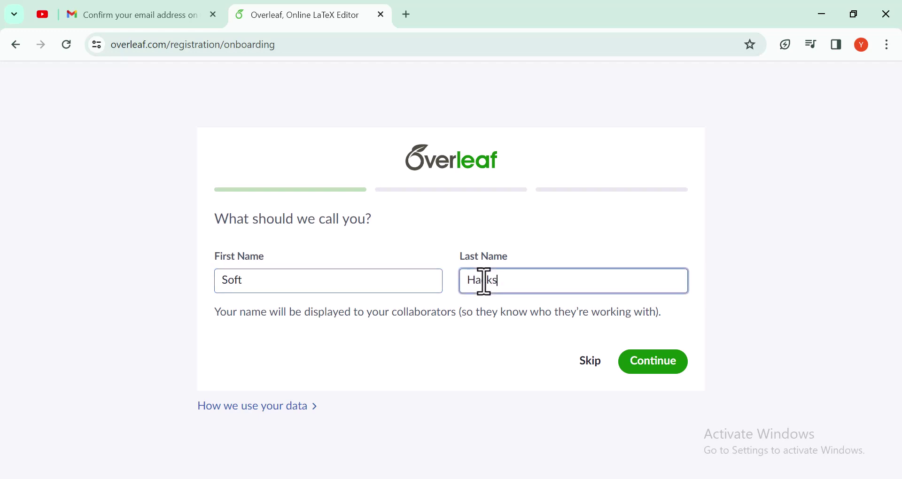
left_click(643, 361)
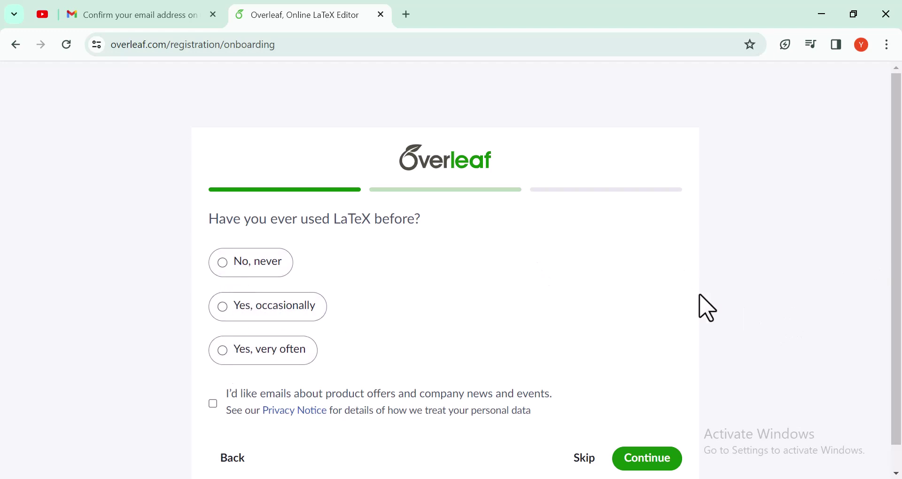
- Answer 'No, never' for prior LaTeX use and continue
left_click_drag(899, 249, 898, 284)
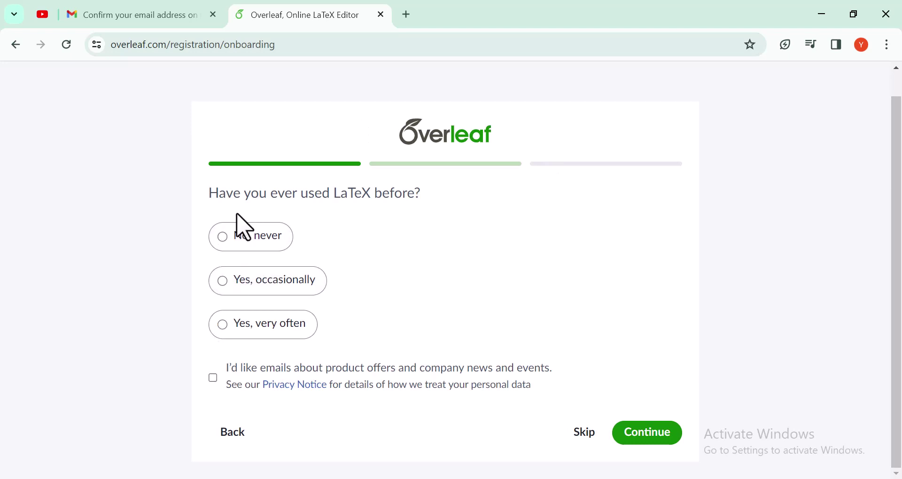
left_click(239, 235)
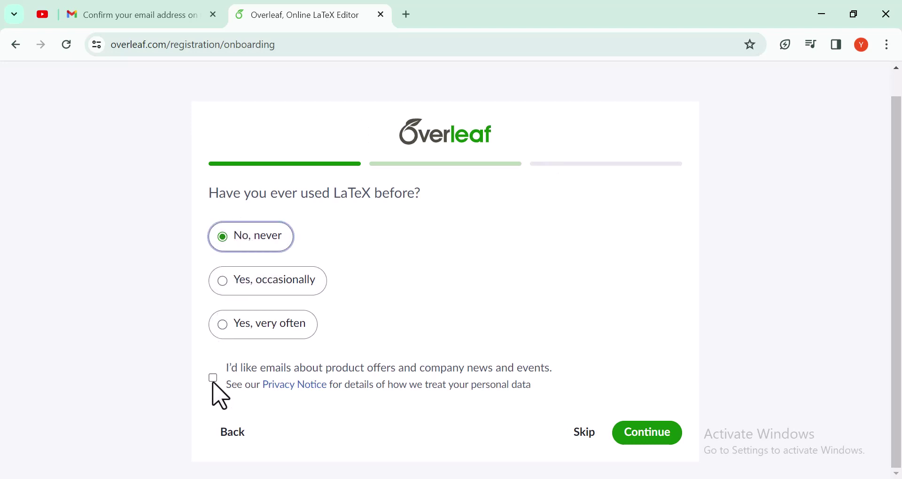
left_click(644, 439)
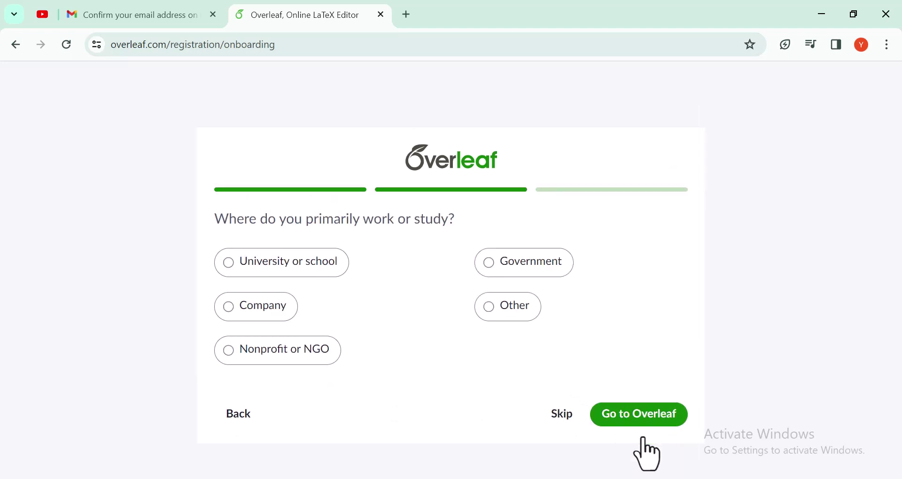
- Choose University or school at NFC Institute of Engineering & Technology Multan
left_click(232, 280)
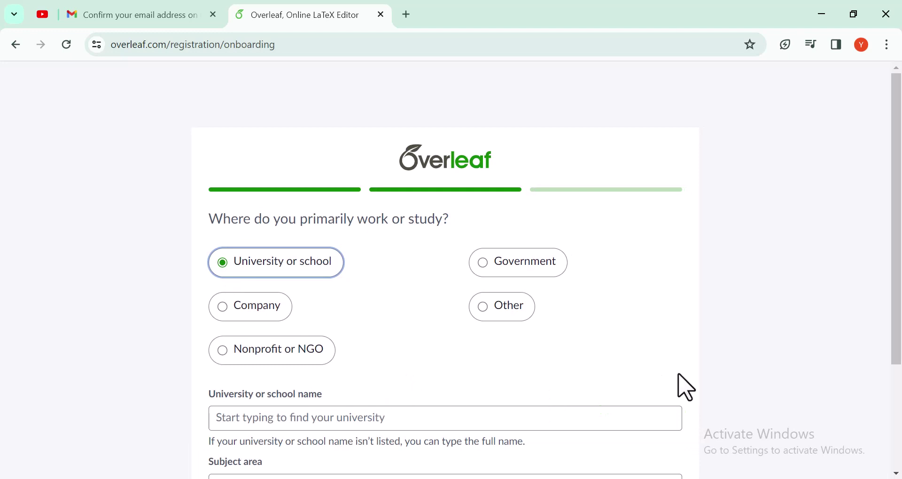
left_click_drag(895, 191, 896, 315)
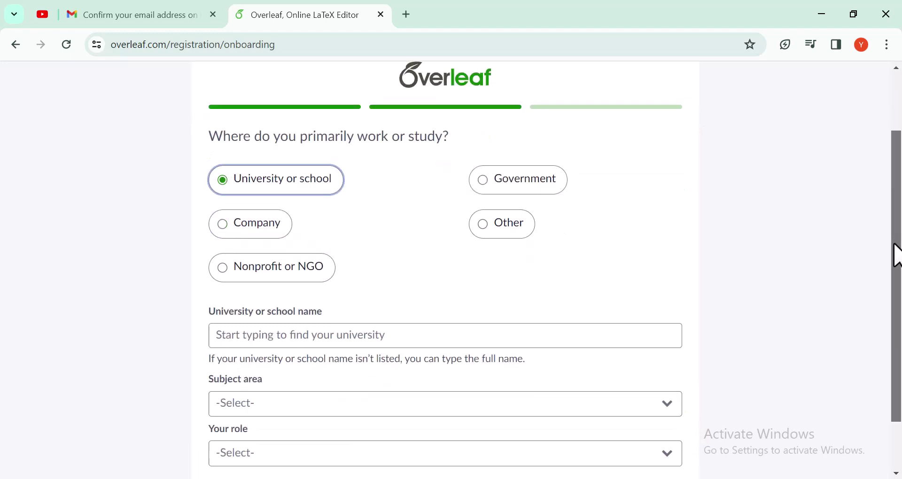
left_click(549, 279)
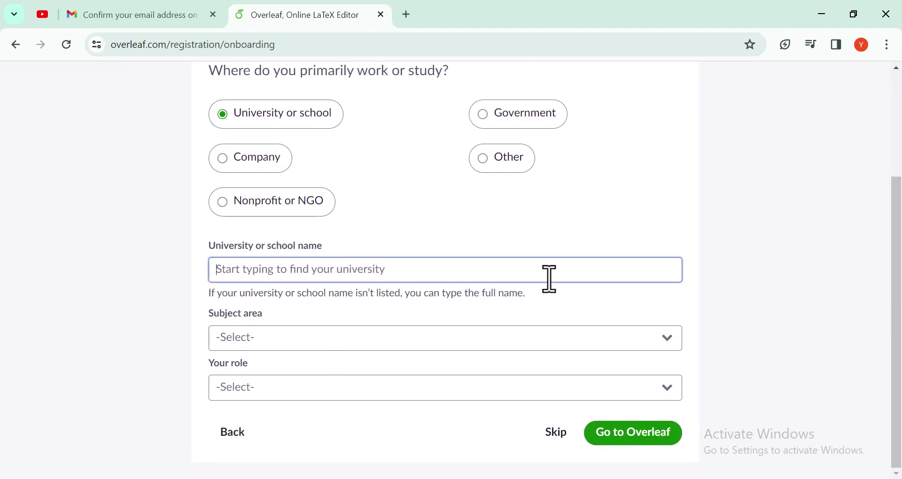
type("NFC")
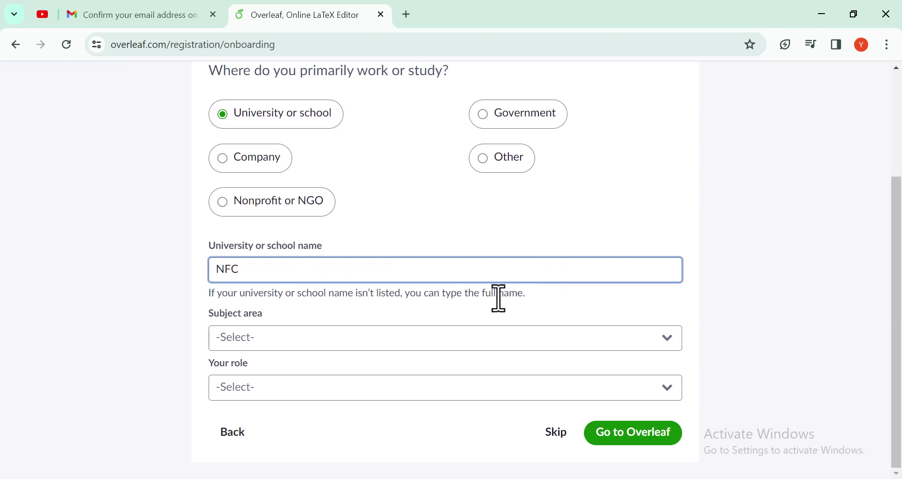
left_click(454, 323)
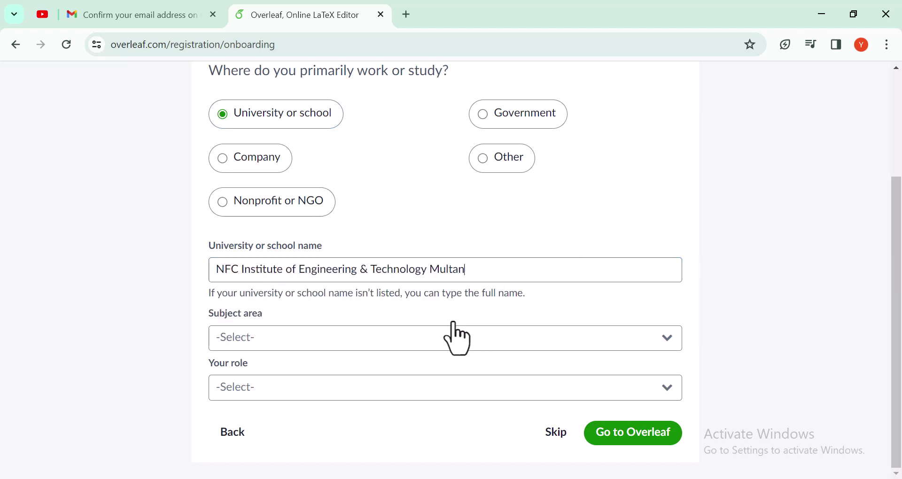
- Set subject area to Physics and role to Master's student
left_click(342, 346)
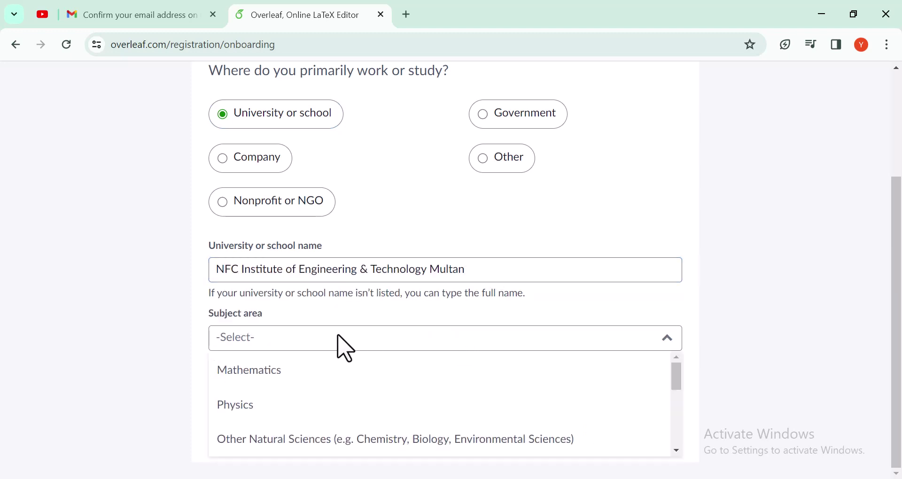
left_click(241, 403)
left_click(246, 382)
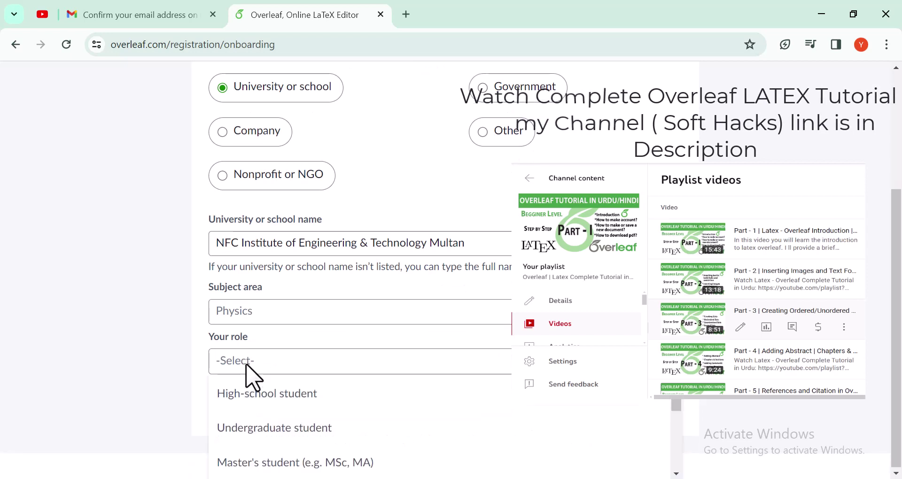
left_click(289, 464)
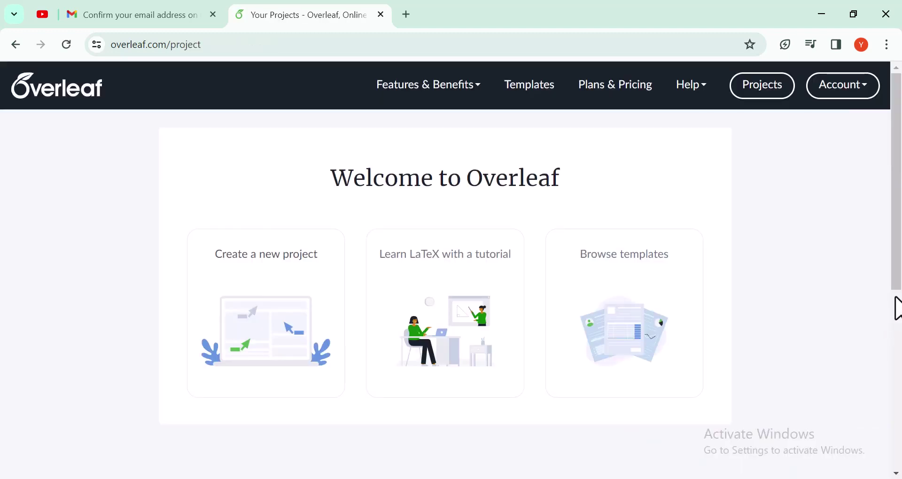
- Reach the Welcome page and launch the Learn LaTeX tutorial in a new tab
mouse_move(897, 301)
left_mouse_down()
mouse_move(899, 371)
mouse_move(888, 300)
left_mouse_up()
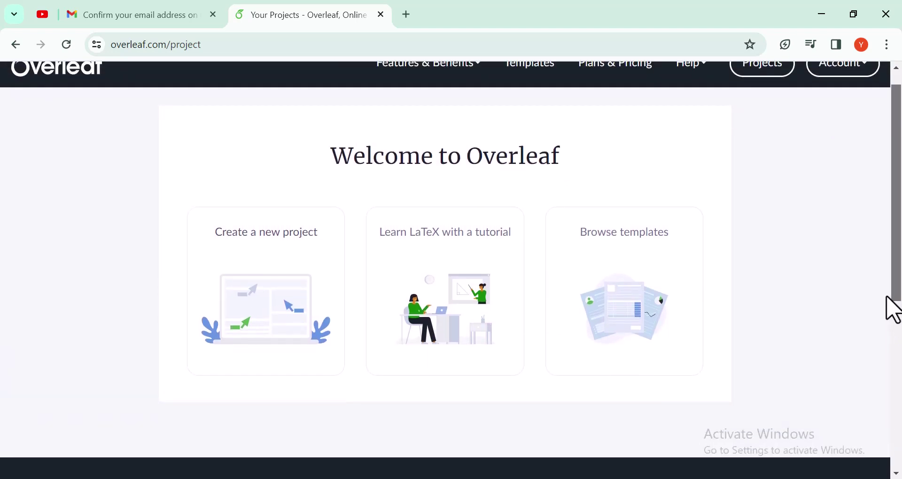
left_click_drag(887, 297, 887, 291)
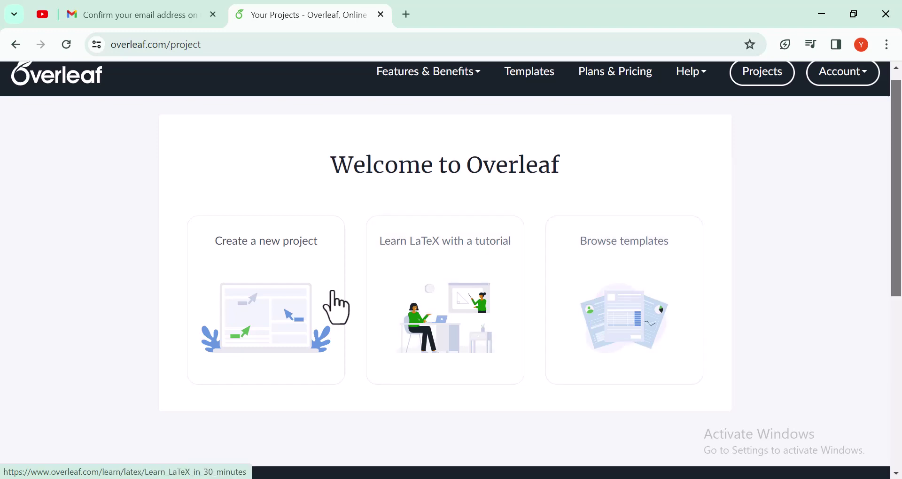
left_click(307, 300)
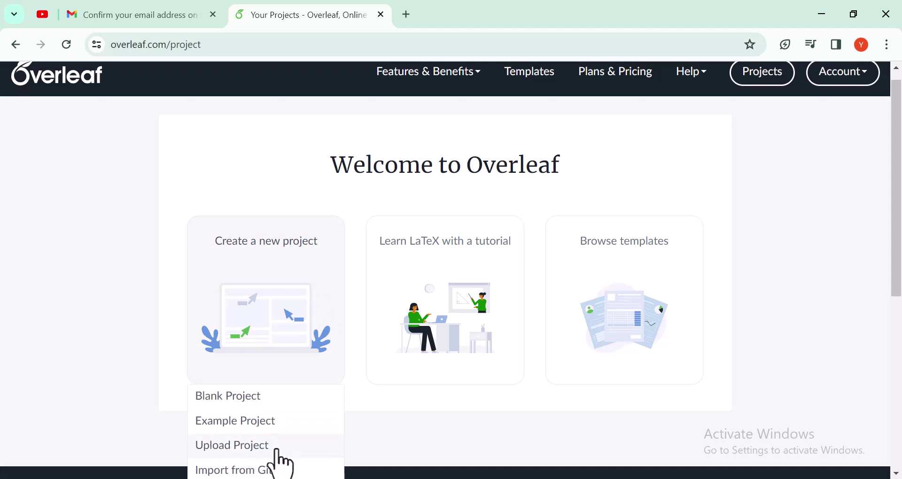
left_click(407, 336)
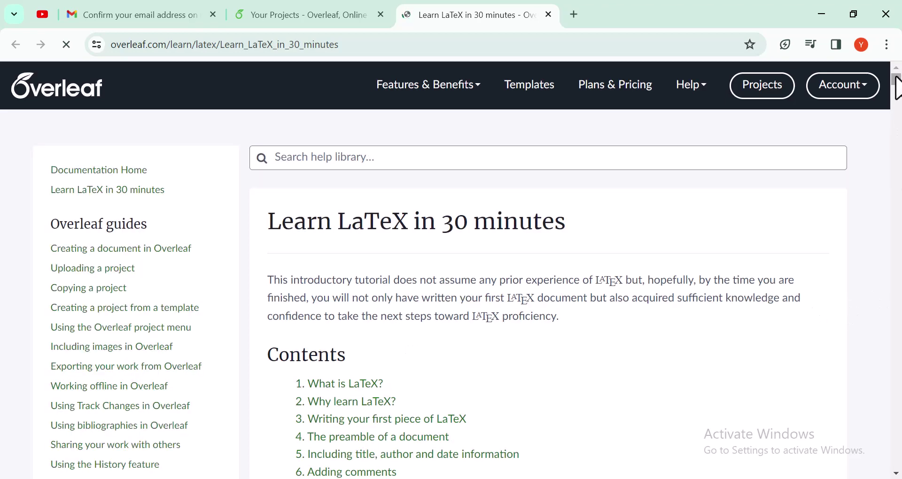
- Return to the Your Projects tab and browse the Overleaf templates gallery
mouse_move(897, 77)
left_mouse_down()
mouse_move(894, 118)
mouse_move(892, 79)
left_mouse_up()
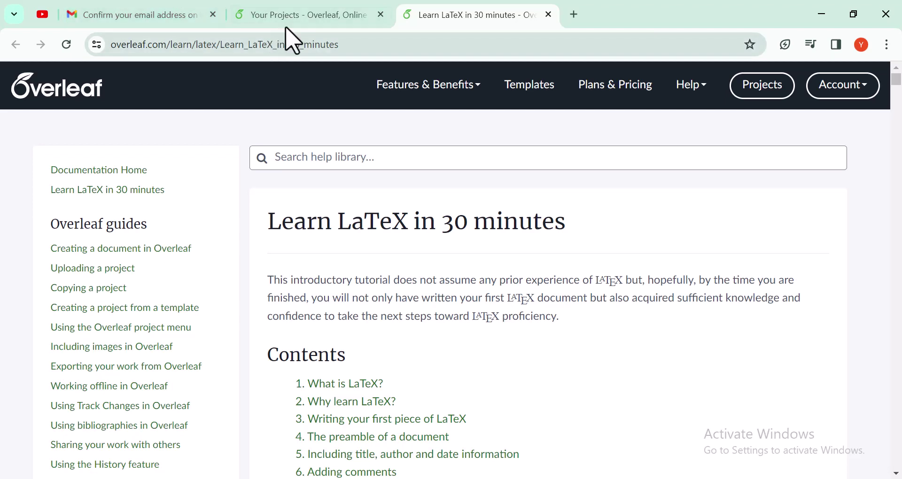
left_click(287, 16)
left_click(605, 326)
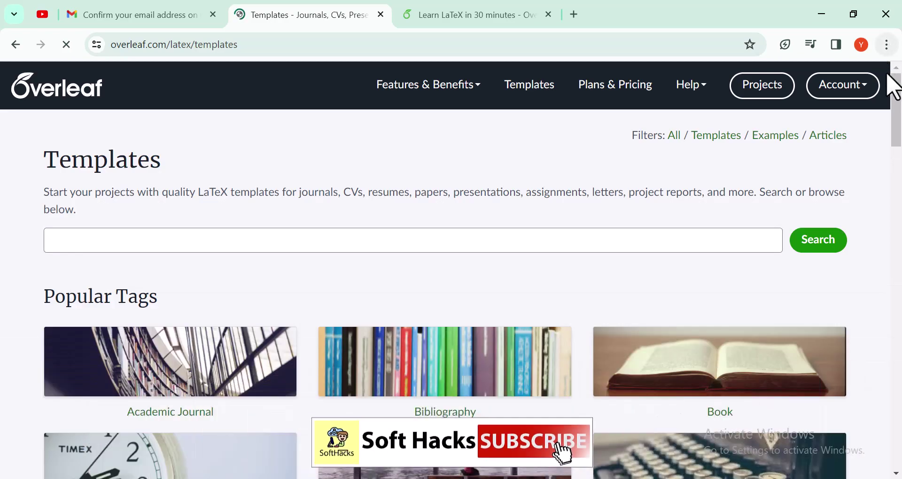
mouse_move(896, 114)
left_mouse_down()
mouse_move(893, 182)
mouse_move(197, 123)
left_mouse_up()
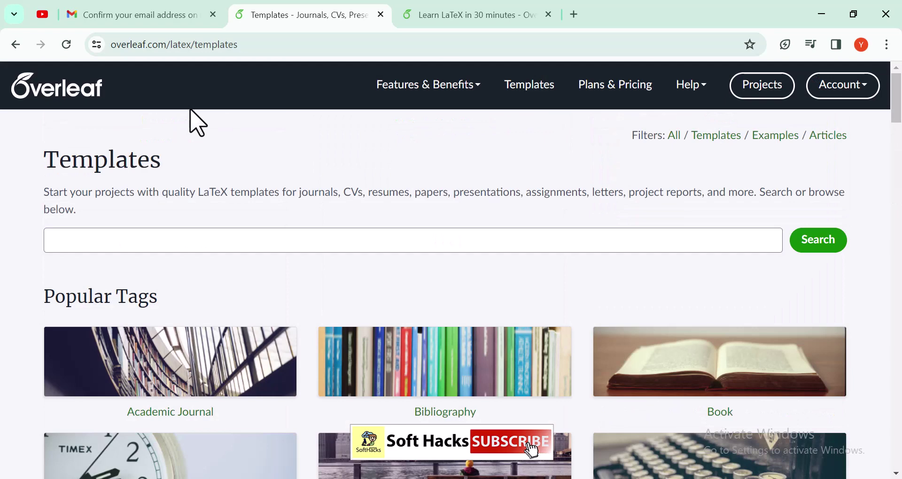
- Go back to the welcome page and create a blank project named 'First Project'
left_click(11, 44)
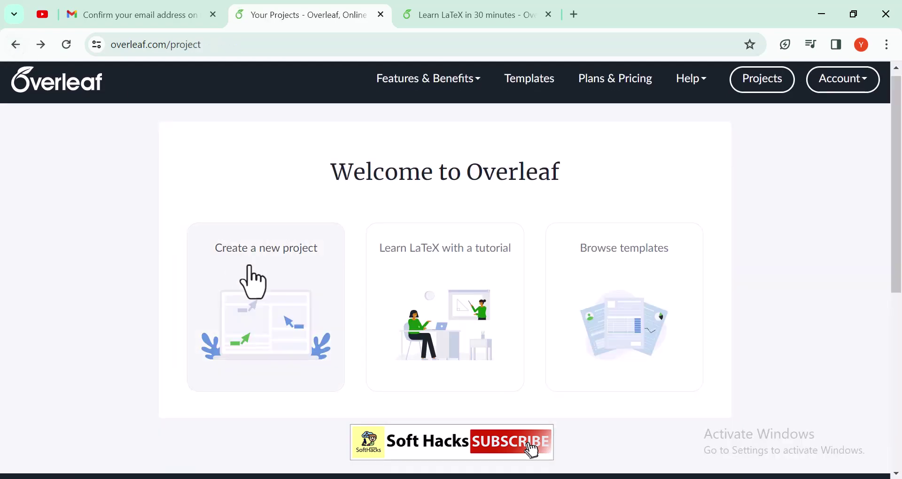
left_click(267, 297)
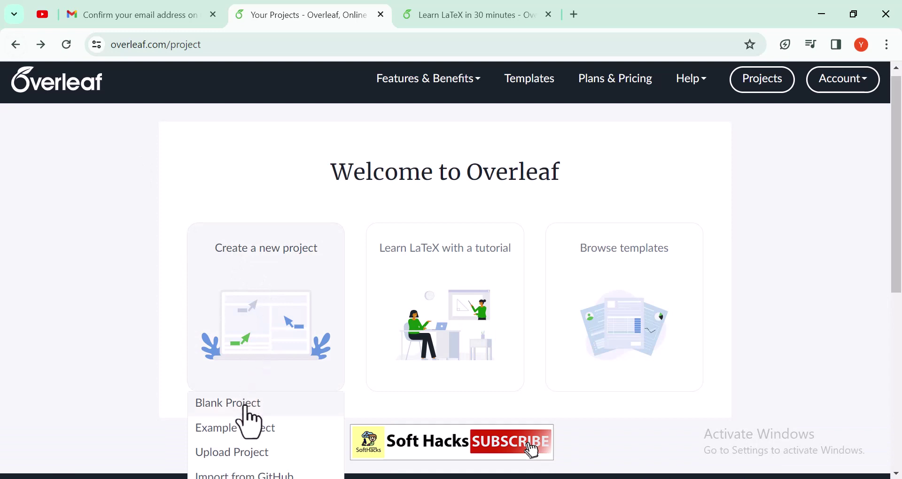
left_click(228, 403)
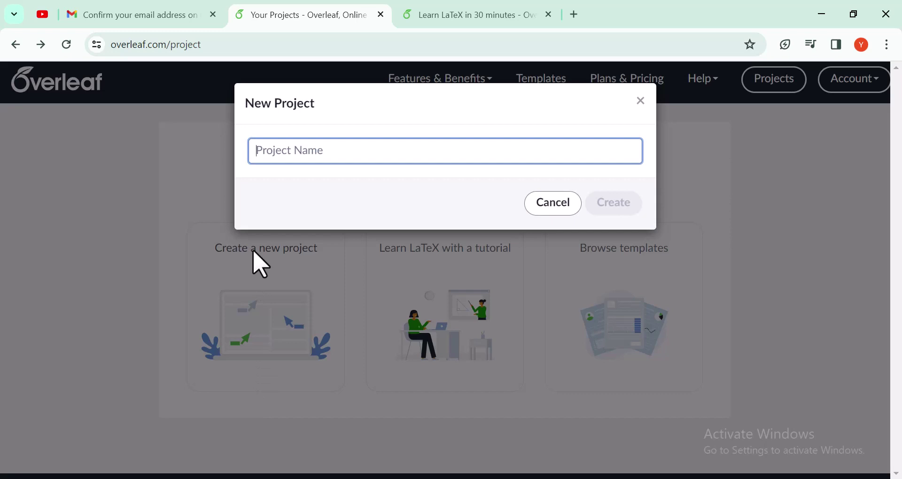
type("First bProject")
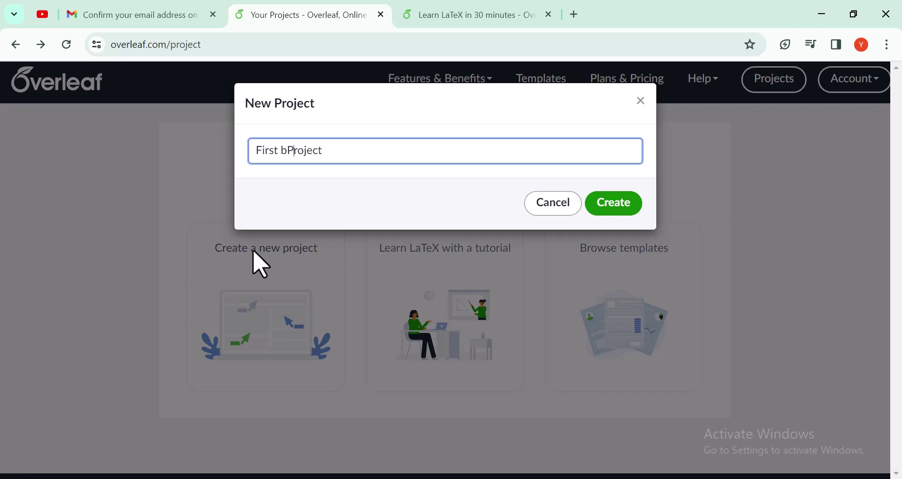
key("BackSpace")
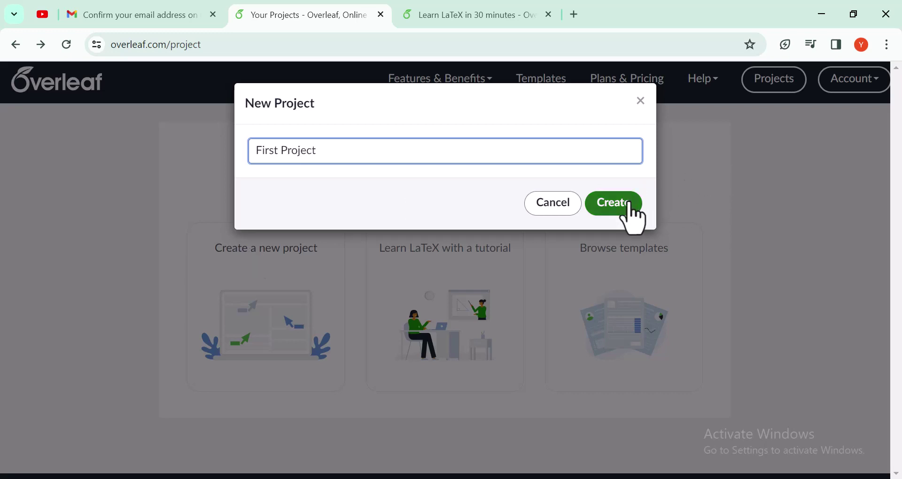
left_click(630, 204)
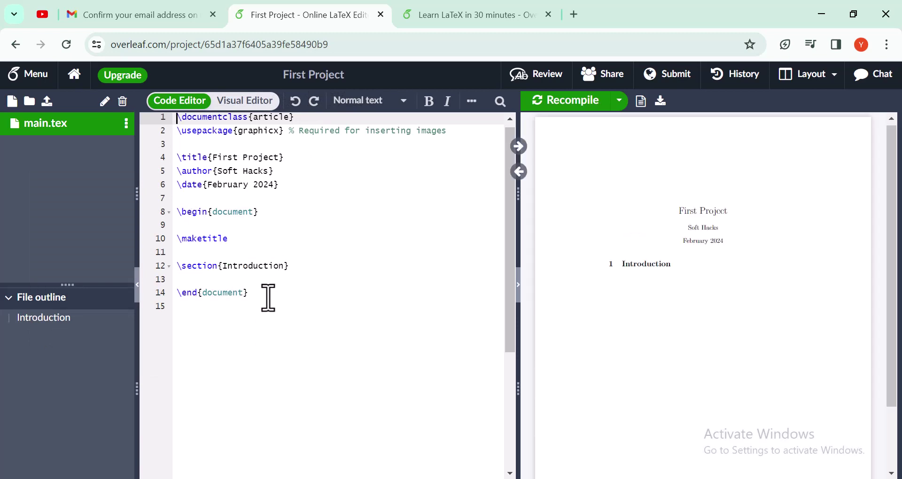
- Select the starter main.tex code in the editor, then clear the selection
left_click_drag(258, 293, 183, 117)
left_click(182, 117)
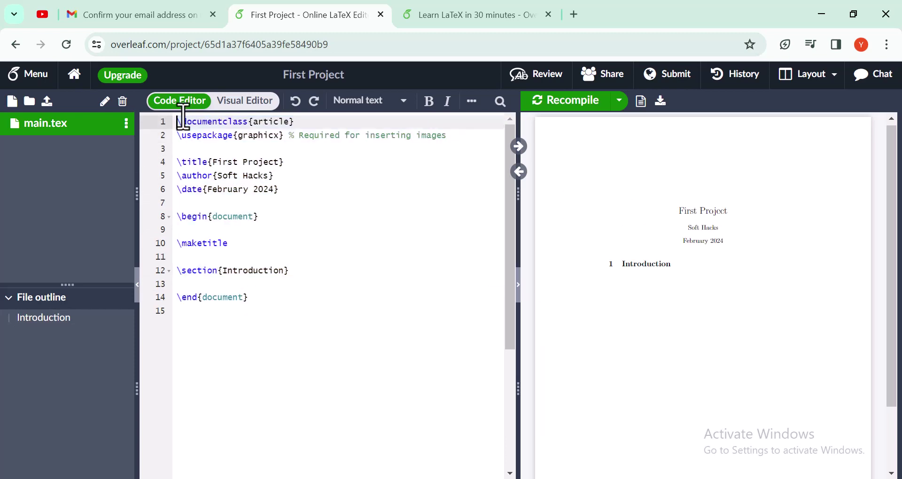